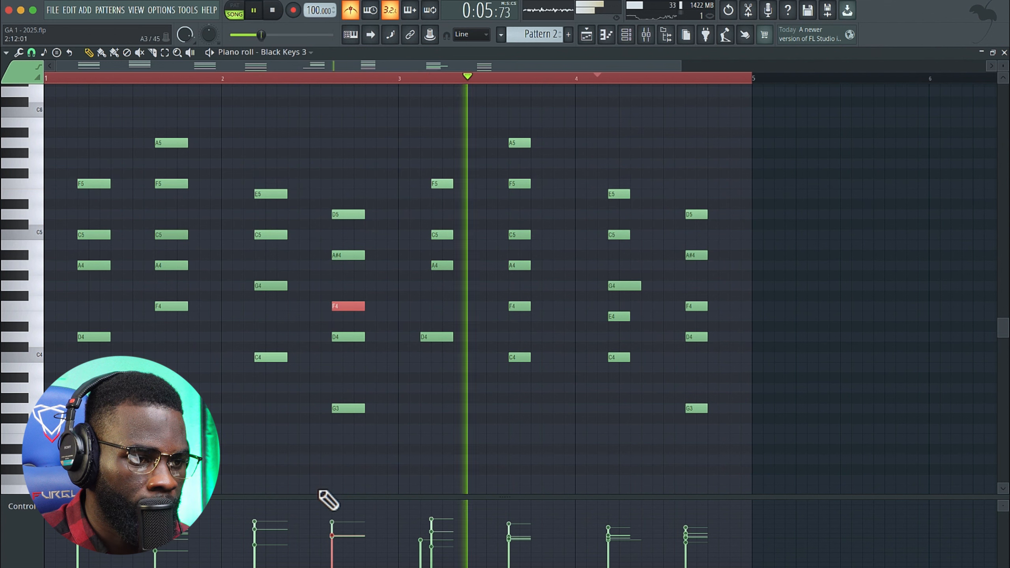
- Shorten the longer chord notes in the Black Keys 3 part to match the shorter chords in bars 3 and 4
{"action": "left_click", "coordinate": [354, 256]}
{"action": "left_click", "coordinate": [352, 215]}
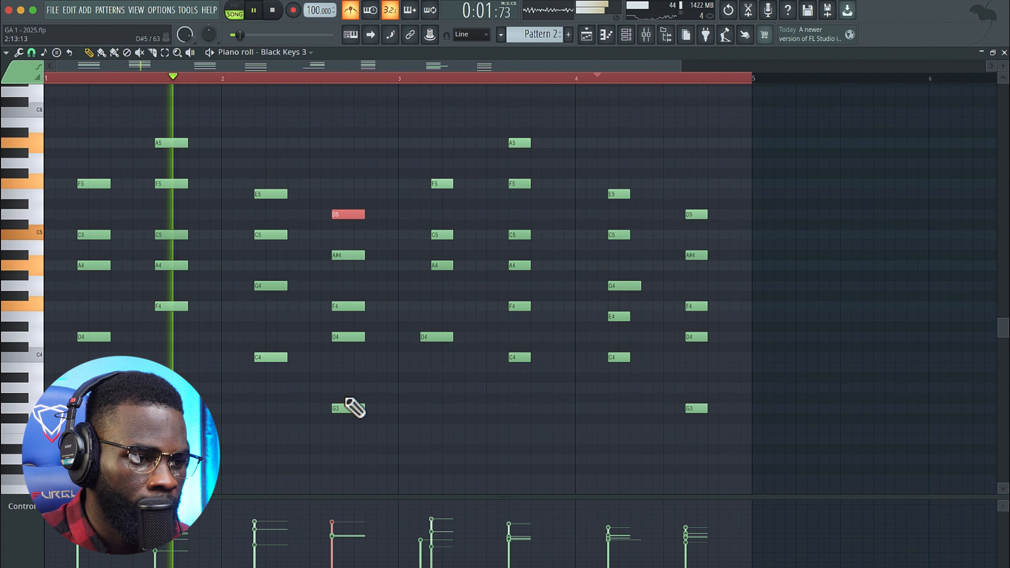
{"action": "left_click", "coordinate": [274, 234]}
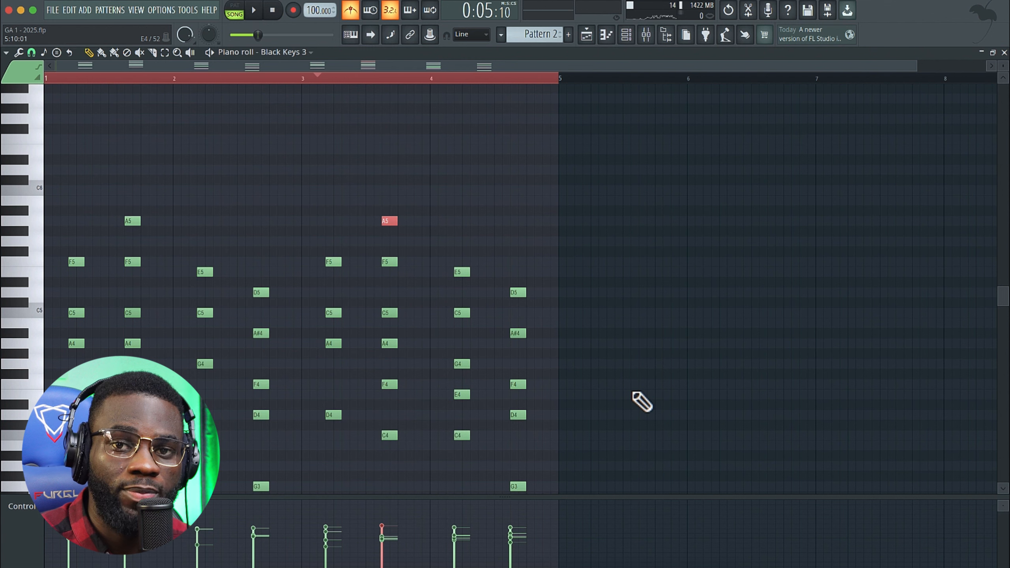
- Add a second Pattern 2 clip on Track 2 at bar 5 of the playlist and play the arrangement
{"action": "left_click", "coordinate": [586, 40]}
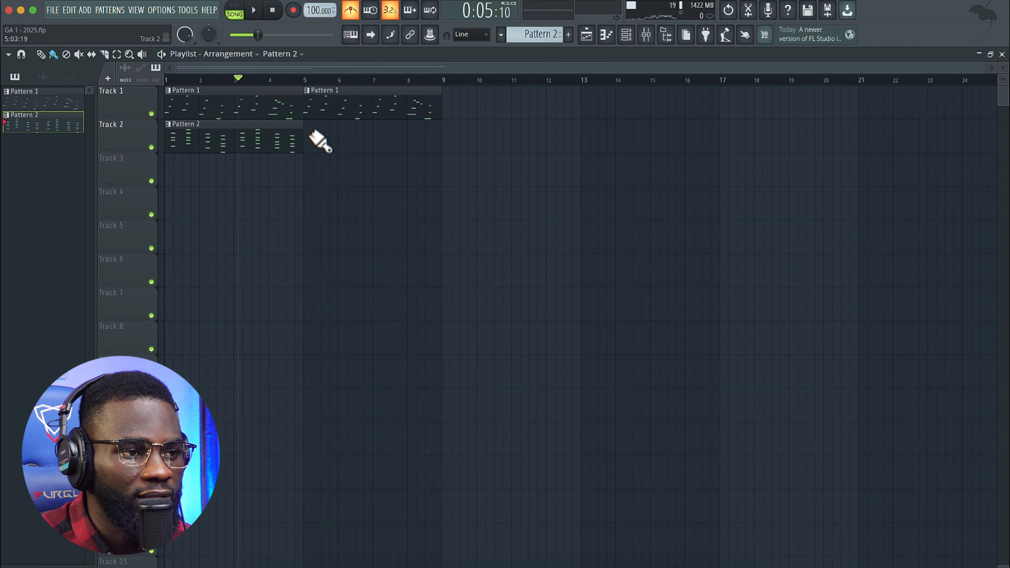
{"action": "left_click_drag", "start_coordinate": [321, 141], "coordinate": [332, 145]}
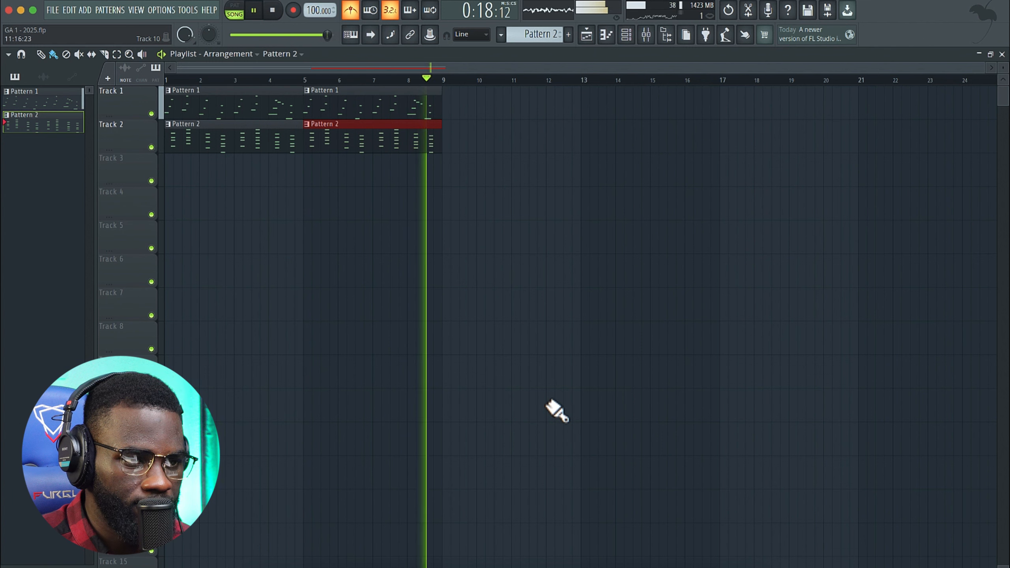
{"action": "key", "text": "space"}
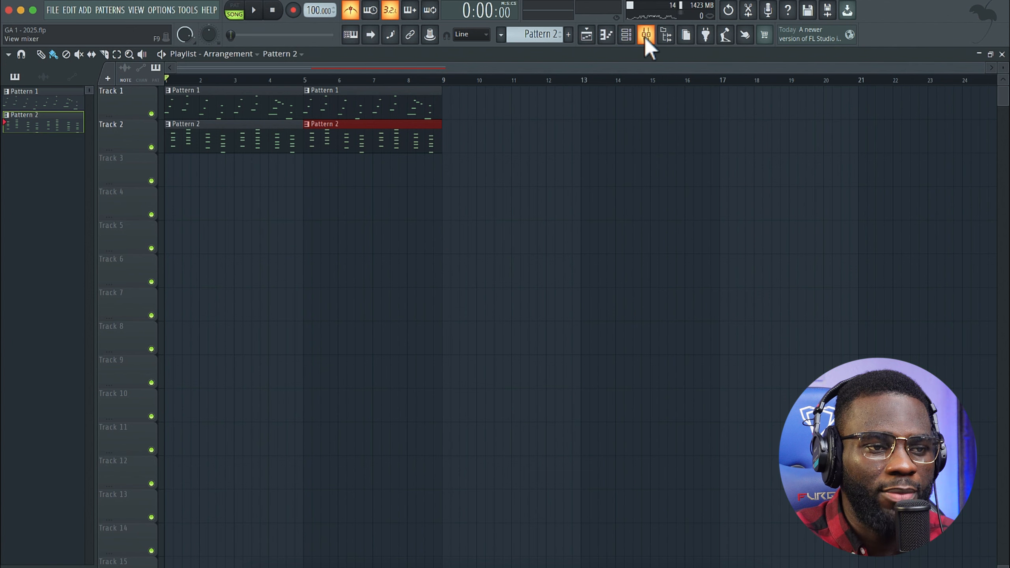
- In the sample browser, collapse Acoustic Drum Fills Pack and expand RIDDIMS VOL 1 - 4 down to the RIDDIMS Drum Loops Vol. 2 loops
{"action": "left_click", "coordinate": [671, 41]}
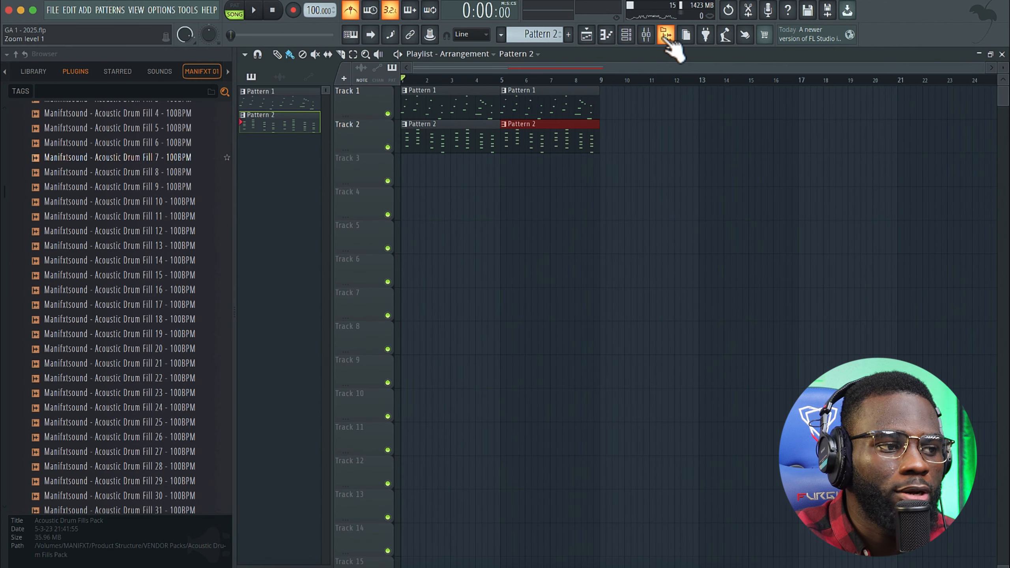
{"action": "scroll", "coordinate": [27, 314], "scroll_direction": "up", "scroll_amount": 2}
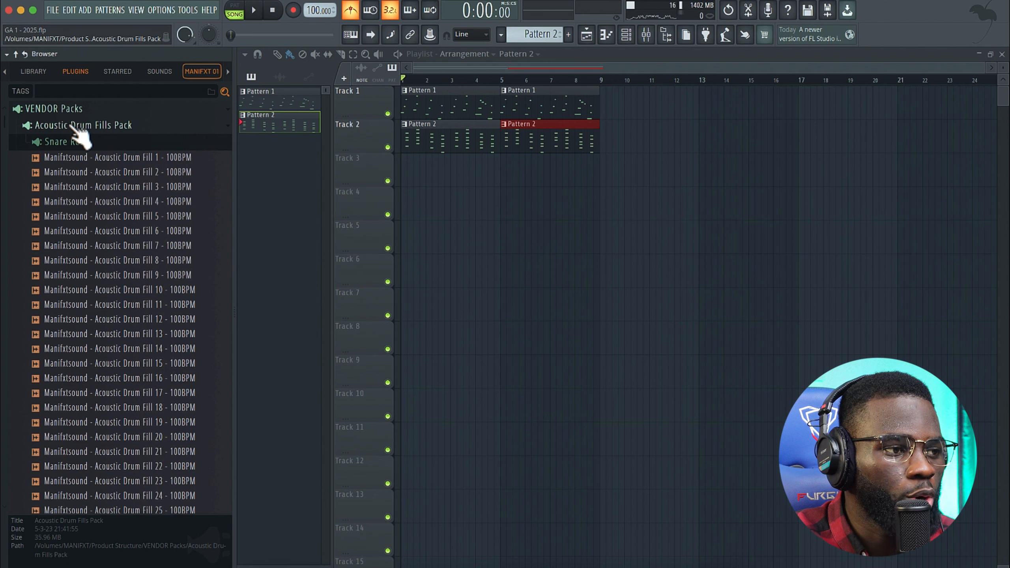
{"action": "left_click", "coordinate": [73, 126]}
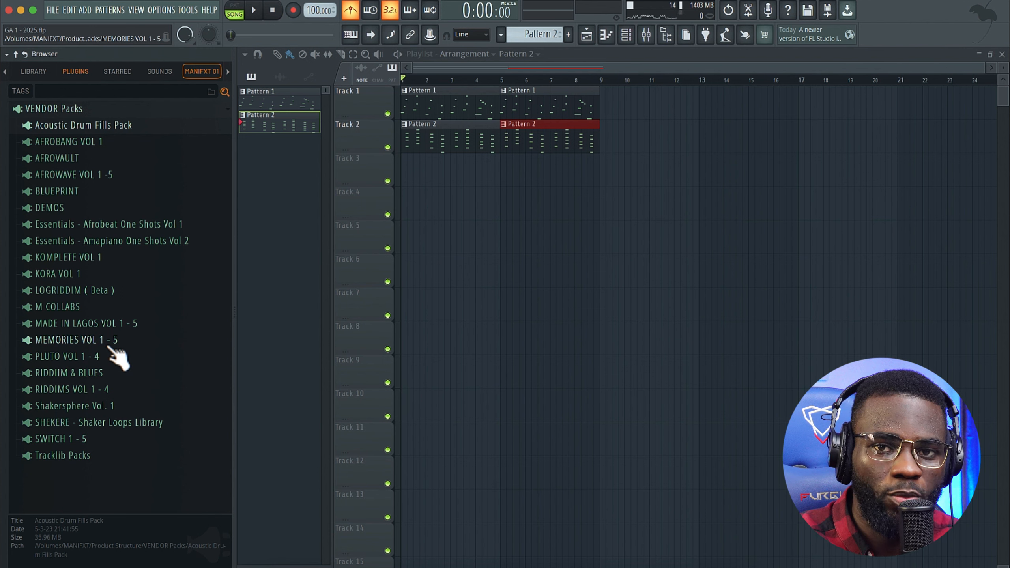
{"action": "left_click", "coordinate": [118, 389]}
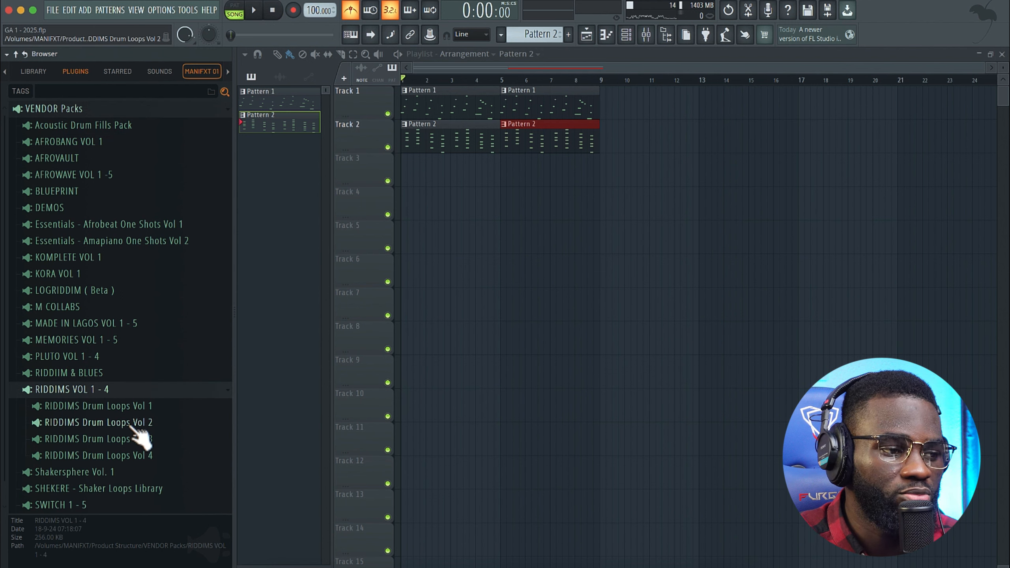
{"action": "left_click", "coordinate": [131, 423]}
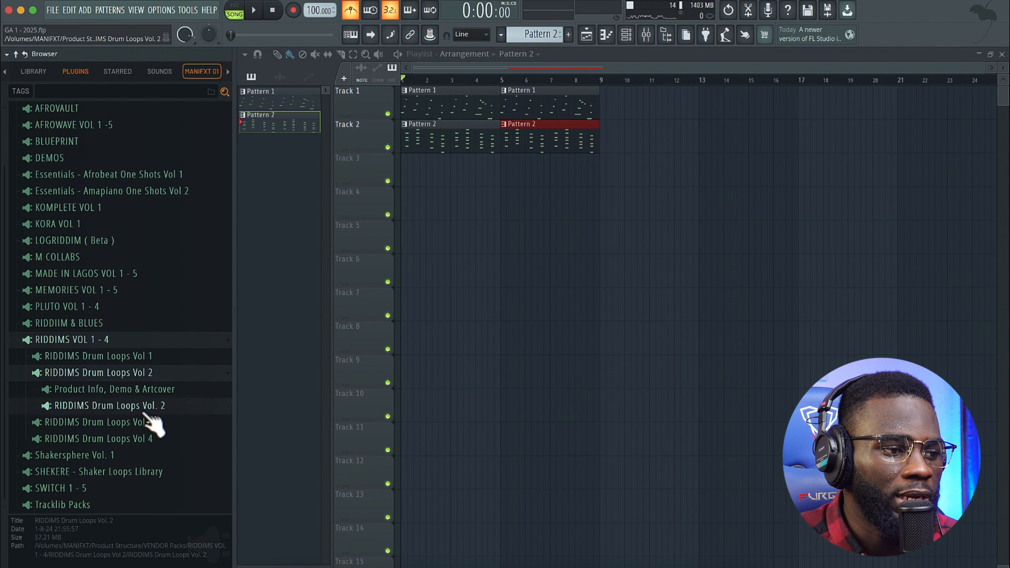
{"action": "left_click", "coordinate": [145, 413]}
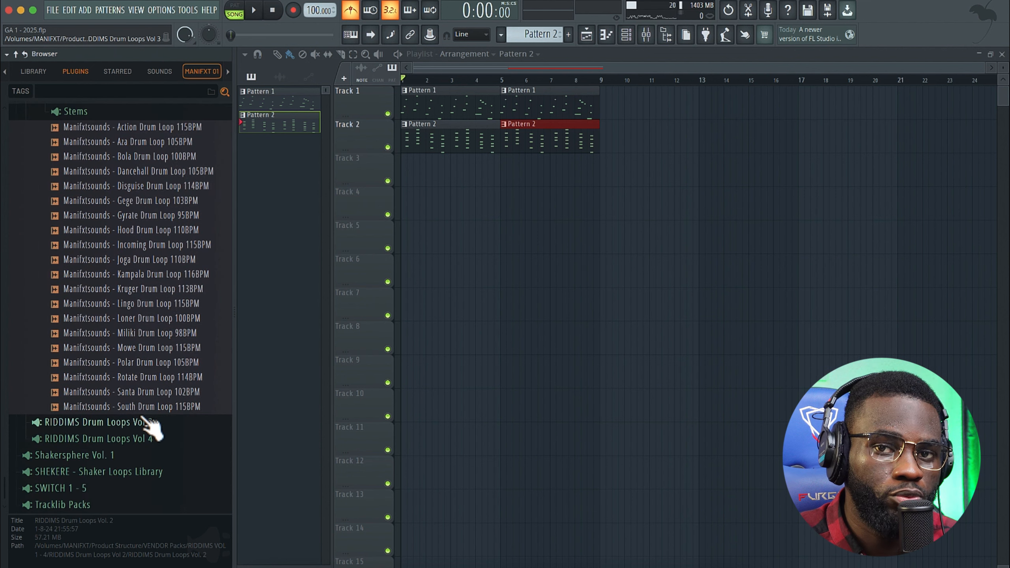
- Audition several drum loops and place Manifxtsounds - Miliki Drum Loop 98BPM on Track 3 across bars 1 to 8 at -6.0 dB gain
{"action": "left_click", "coordinate": [147, 381]}
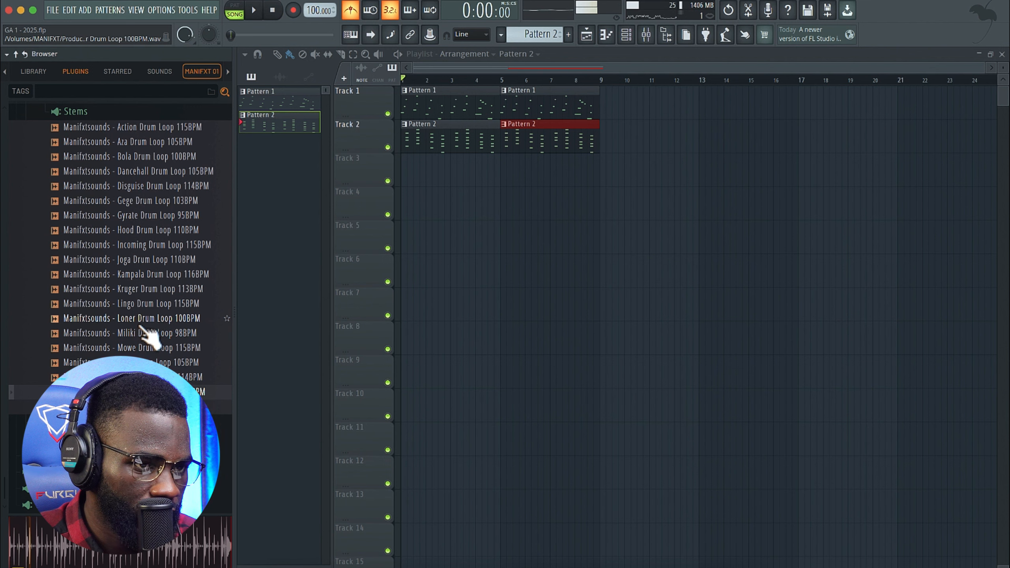
{"action": "left_click", "coordinate": [146, 304]}
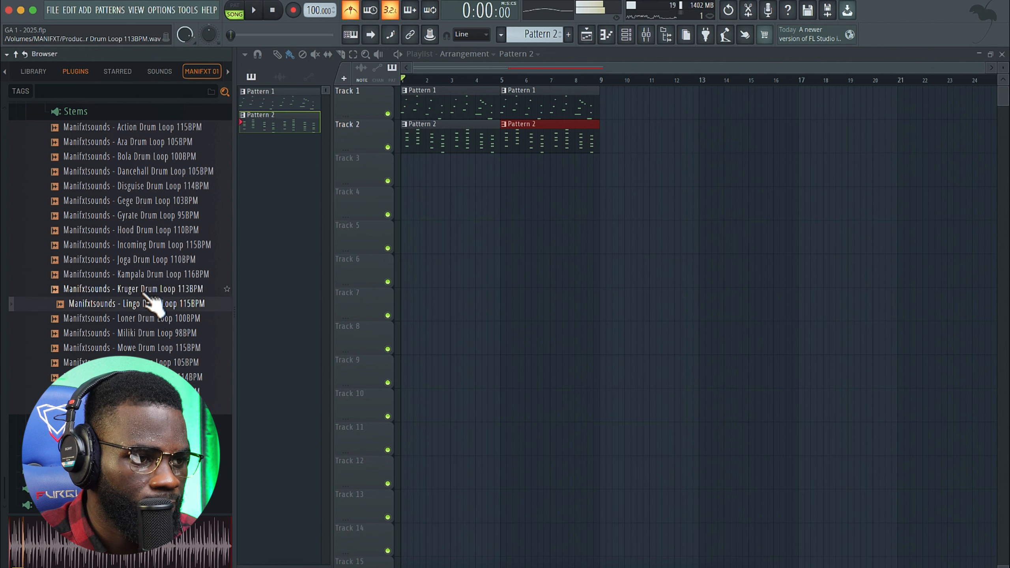
{"action": "left_click", "coordinate": [151, 259]}
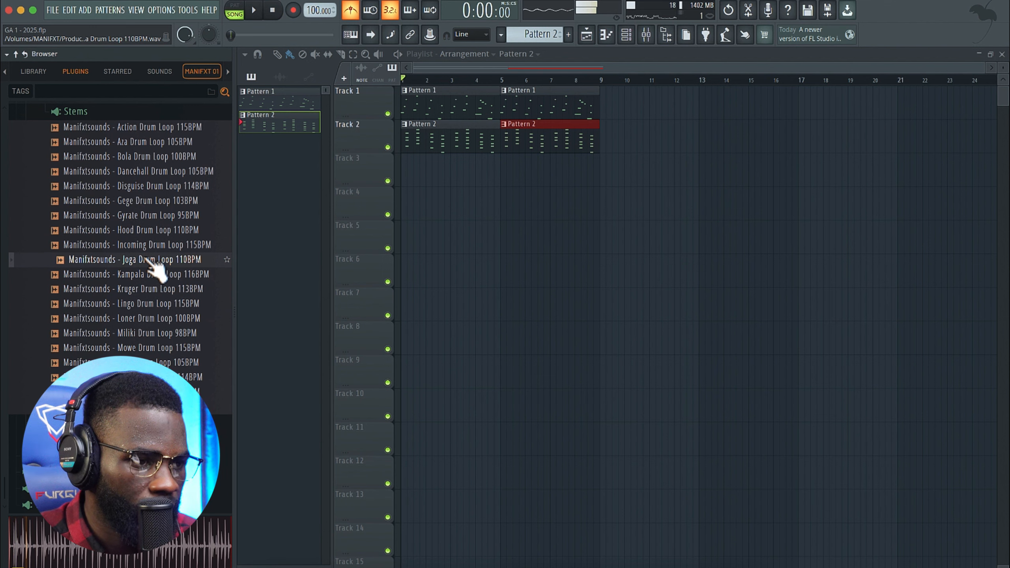
{"action": "left_click", "coordinate": [140, 337]}
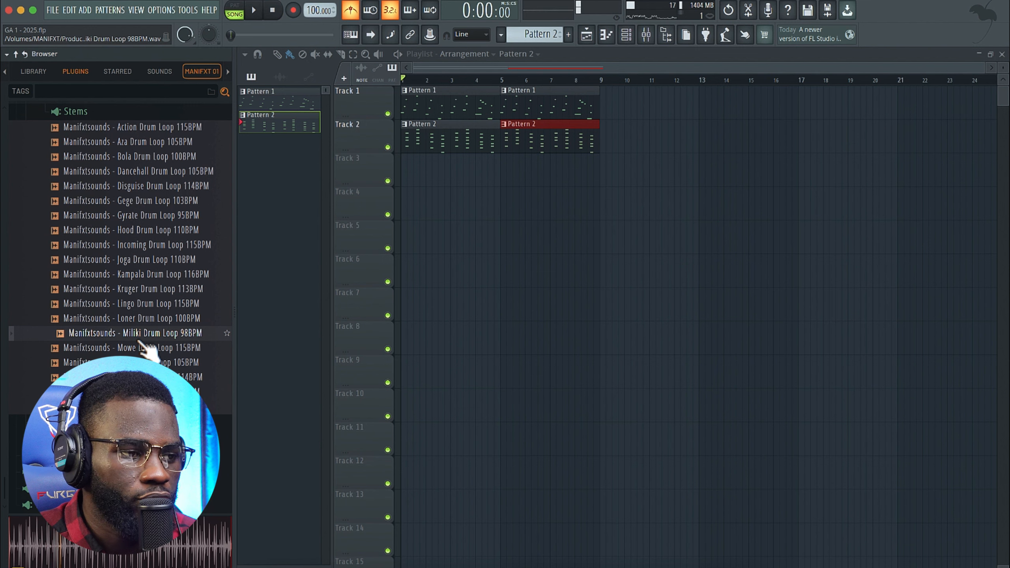
{"action": "left_click_drag", "start_coordinate": [437, 219], "coordinate": [440, 195]}
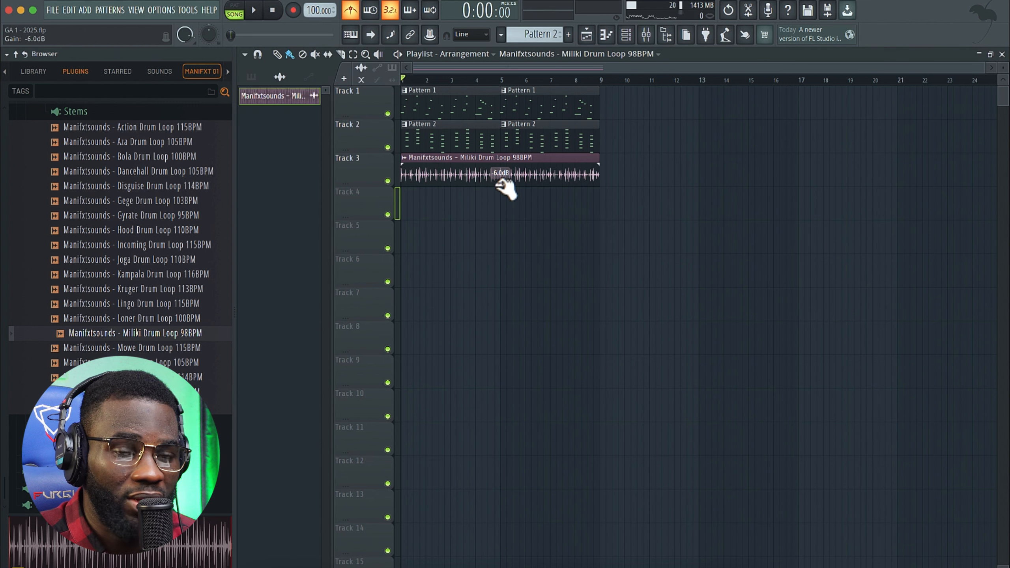
- Turn off the metronome and adjust the output volume of the 02.Muted Neck guitar instrument in Kontakt
{"action": "left_click", "coordinate": [351, 9]}
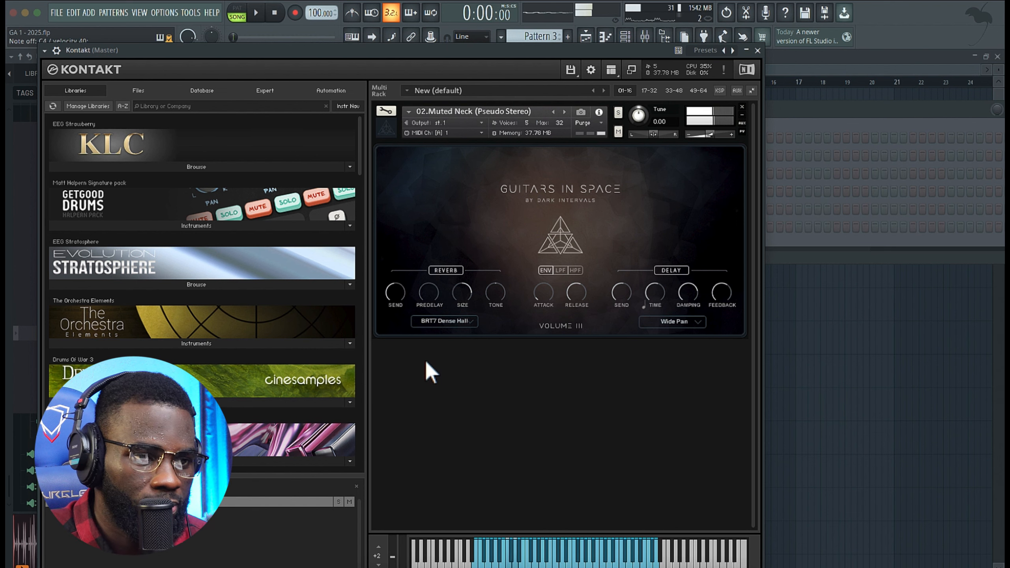
{"action": "left_click_drag", "start_coordinate": [713, 132], "coordinate": [723, 133]}
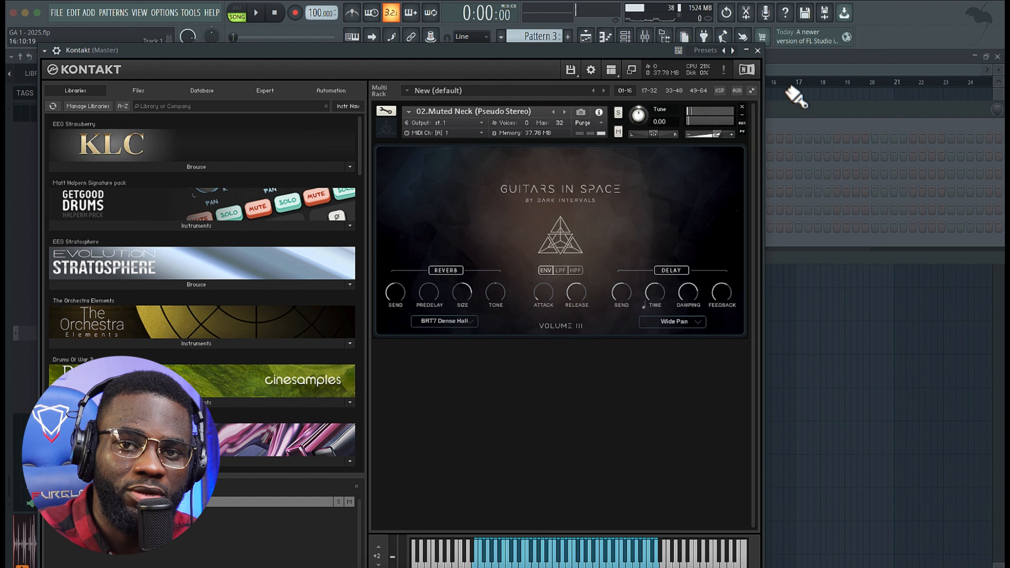
{"action": "left_click", "coordinate": [757, 50]}
- Rehearse over the arrangement and record the Kontakt guitar melody into Pattern 3 on Track 4
{"action": "key", "text": "space"}
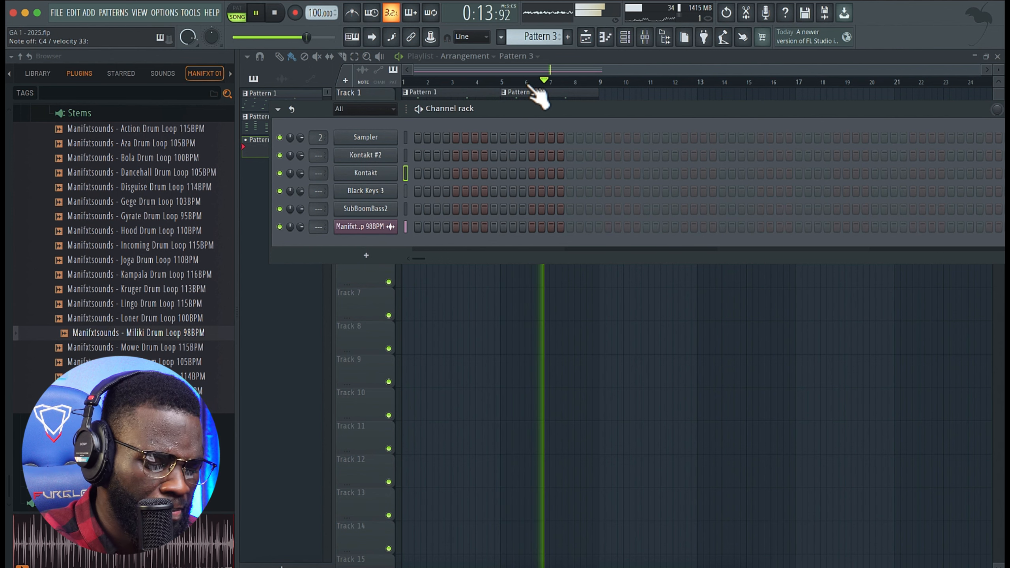
{"action": "key", "text": "space"}
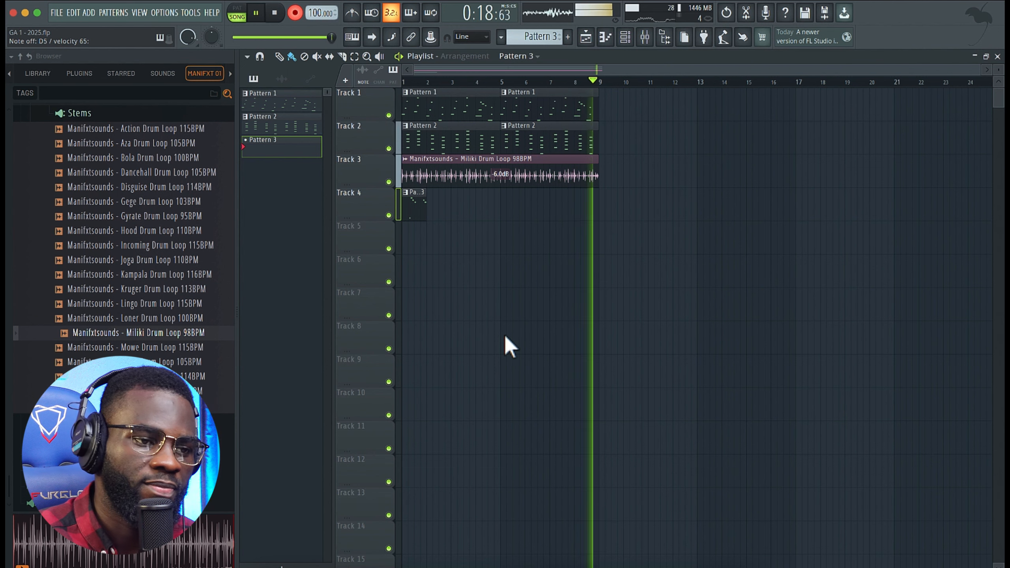
{"action": "key", "text": "space"}
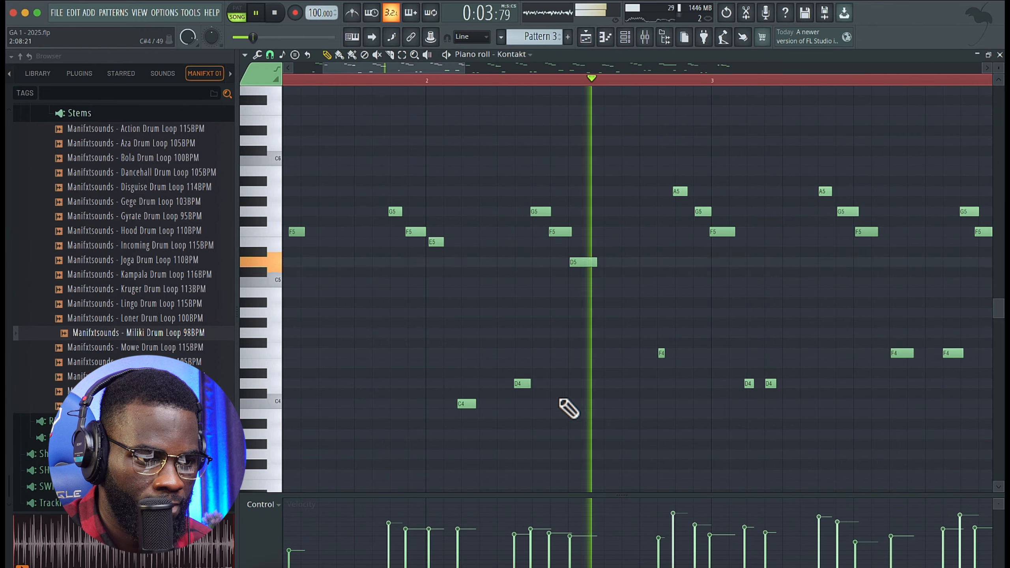
{"action": "key", "text": "space"}
{"action": "left_click_drag", "start_coordinate": [518, 381], "coordinate": [426, 406]}
{"action": "scroll", "coordinate": [469, 422], "scroll_direction": "up", "scroll_amount": 2}
{"action": "key", "text": "space"}
{"action": "key", "text": "space"}
{"action": "key", "text": "ctrl+z"}
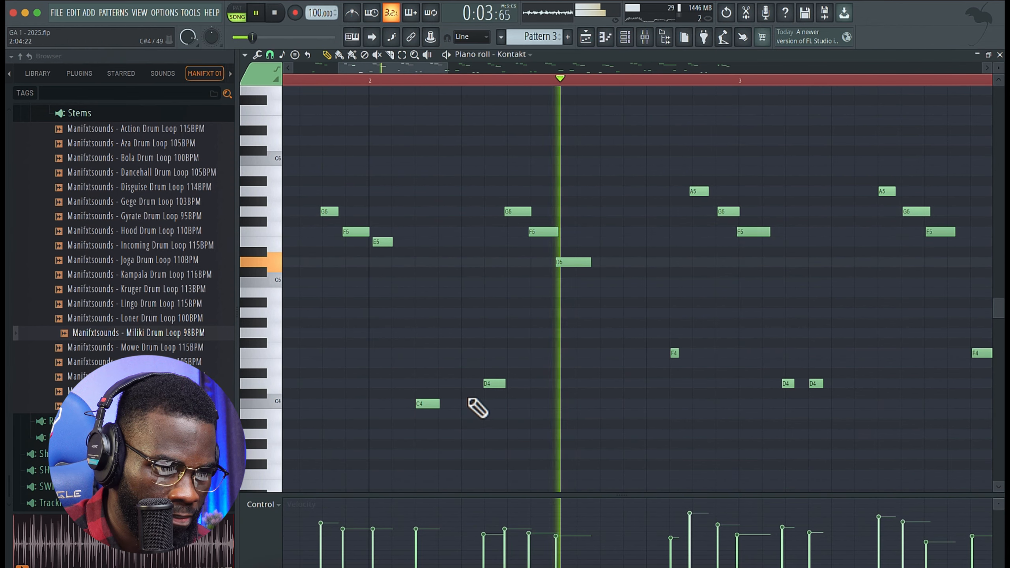
- Move the D4 note in bar 2 to C4 right after the existing C4, and lower the first C4's velocity
{"action": "key", "text": "space"}
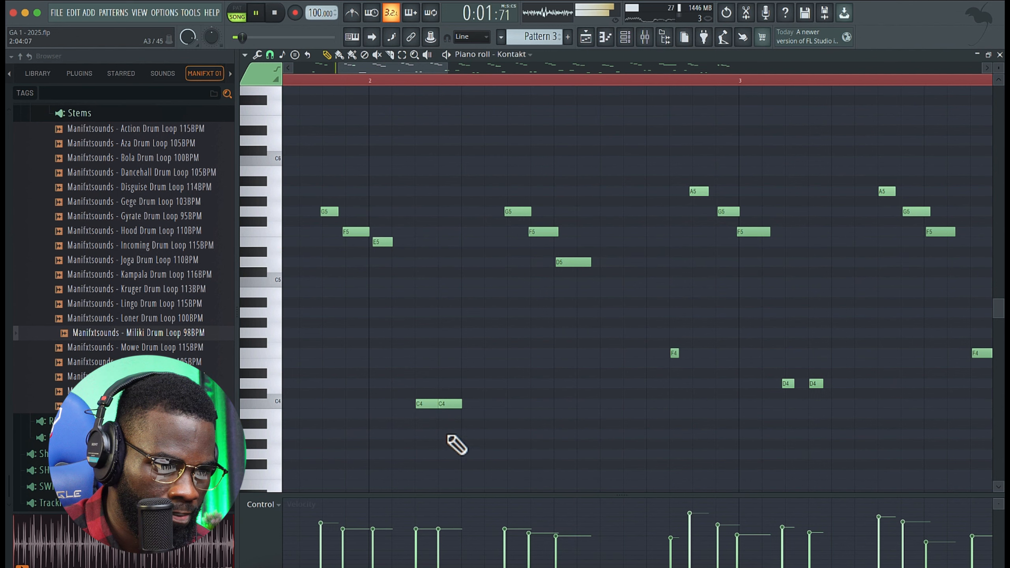
{"action": "left_click_drag", "start_coordinate": [451, 406], "coordinate": [455, 406]}
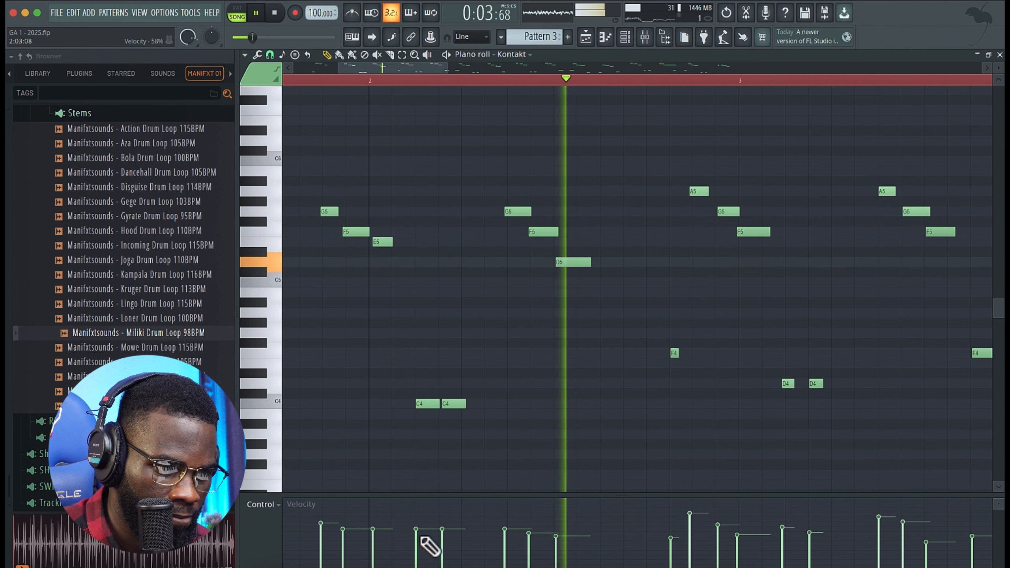
{"action": "left_click", "coordinate": [416, 549]}
- Transpose the two adjacent C4 notes in bar 2 up one octave to C5
{"action": "key", "text": "space"}
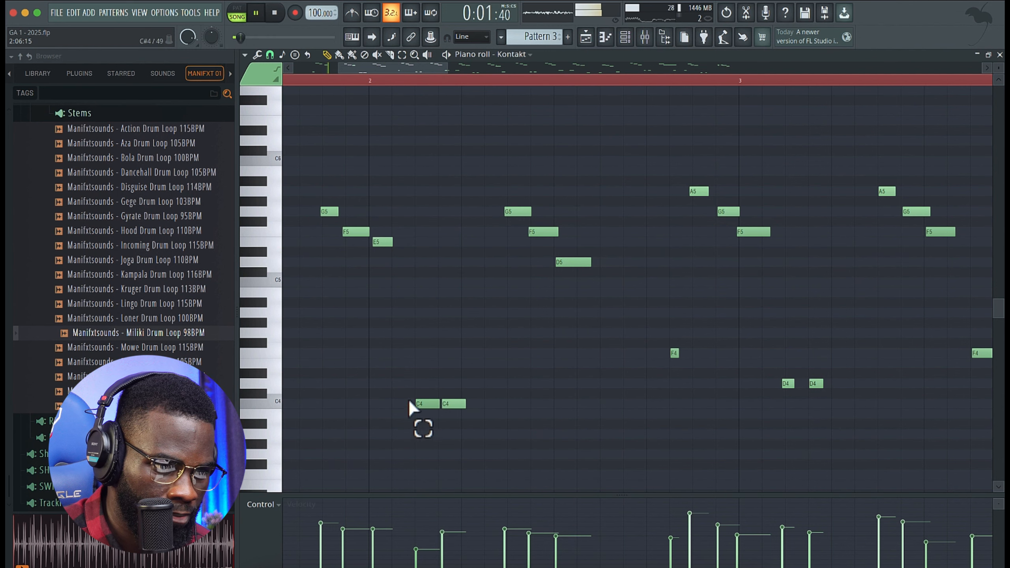
{"action": "left_click_drag", "start_coordinate": [409, 405], "coordinate": [367, 399]}
{"action": "key", "text": "ctrl+Up"}
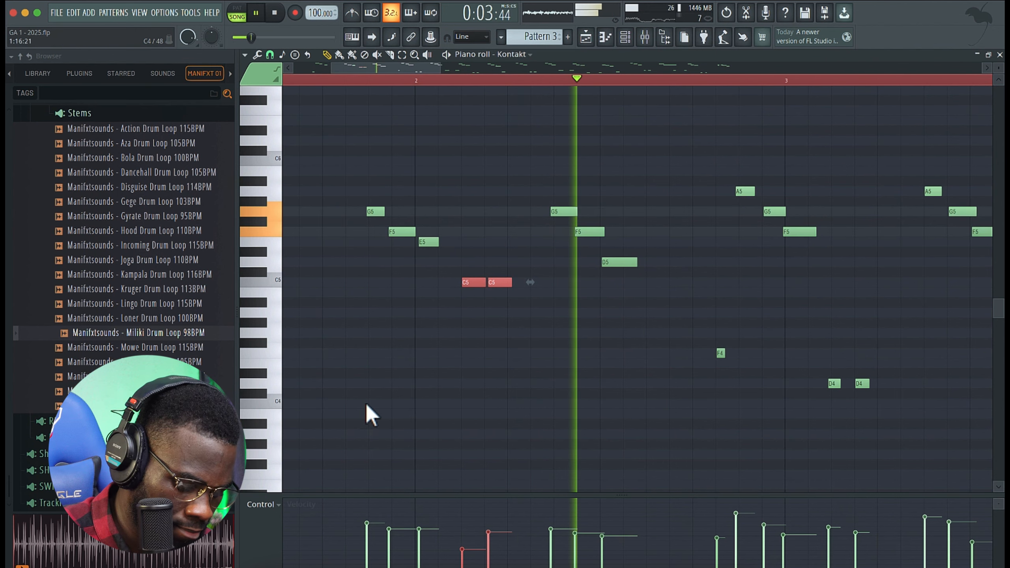
- Replace the two later D4 notes in bar 1 of Pattern 3 with one low-velocity D4 just before the first
{"action": "key", "text": "F5"}
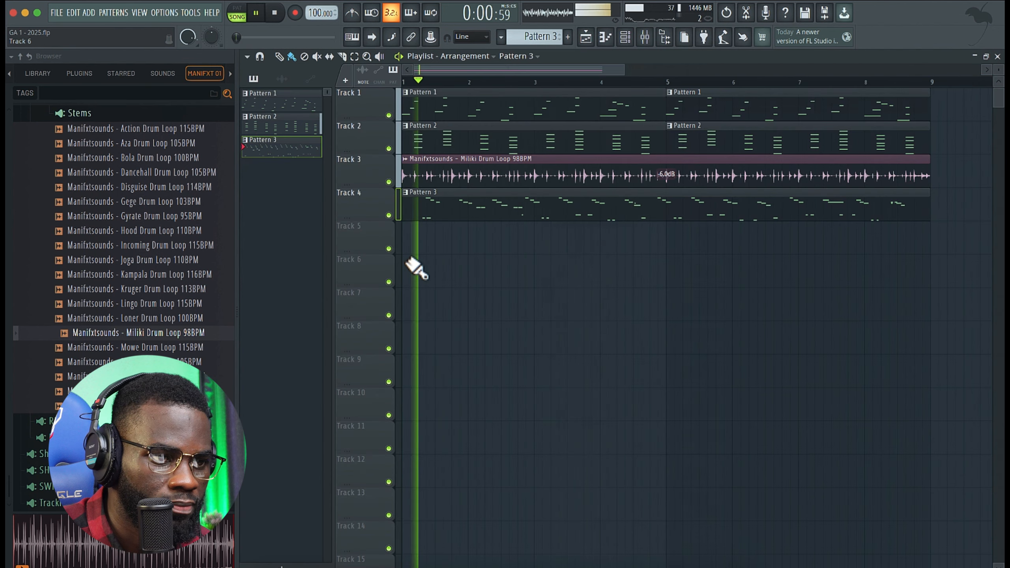
{"action": "double_click", "coordinate": [442, 215]}
{"action": "left_click", "coordinate": [342, 384]}
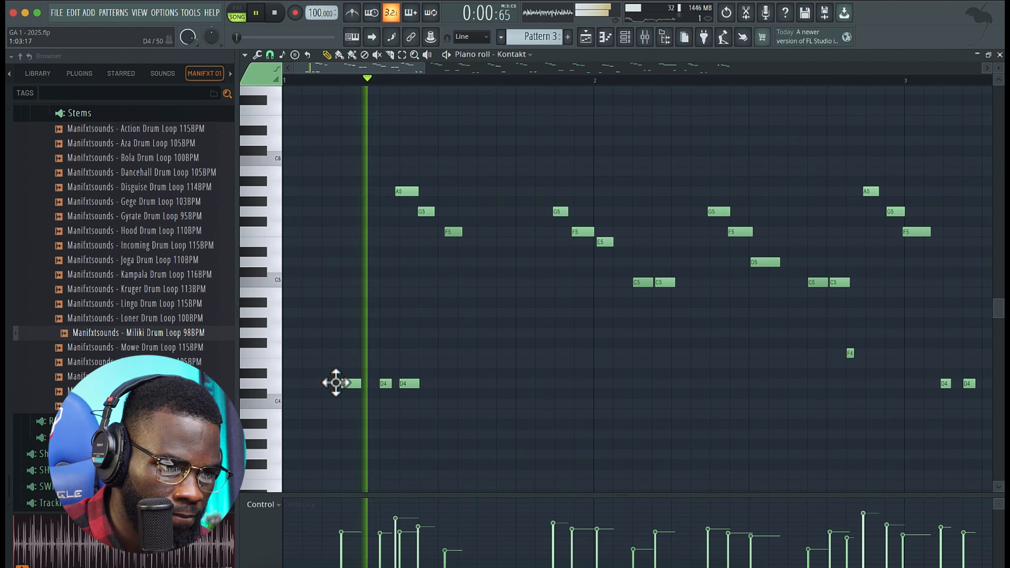
{"action": "right_click", "coordinate": [410, 384]}
{"action": "right_click", "coordinate": [387, 385]}
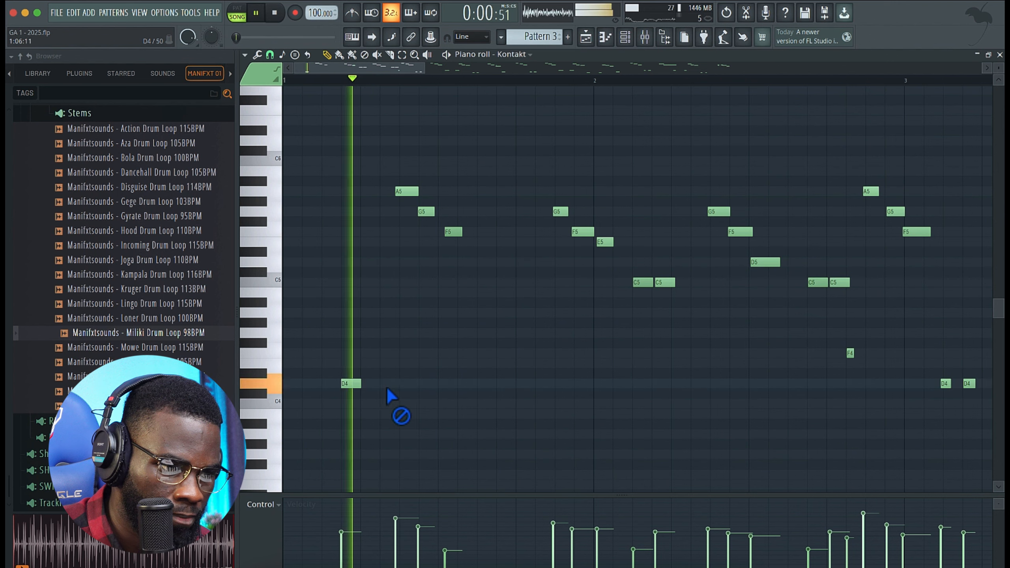
{"action": "left_click", "coordinate": [305, 383]}
{"action": "left_click_drag", "start_coordinate": [309, 539], "coordinate": [304, 564]}
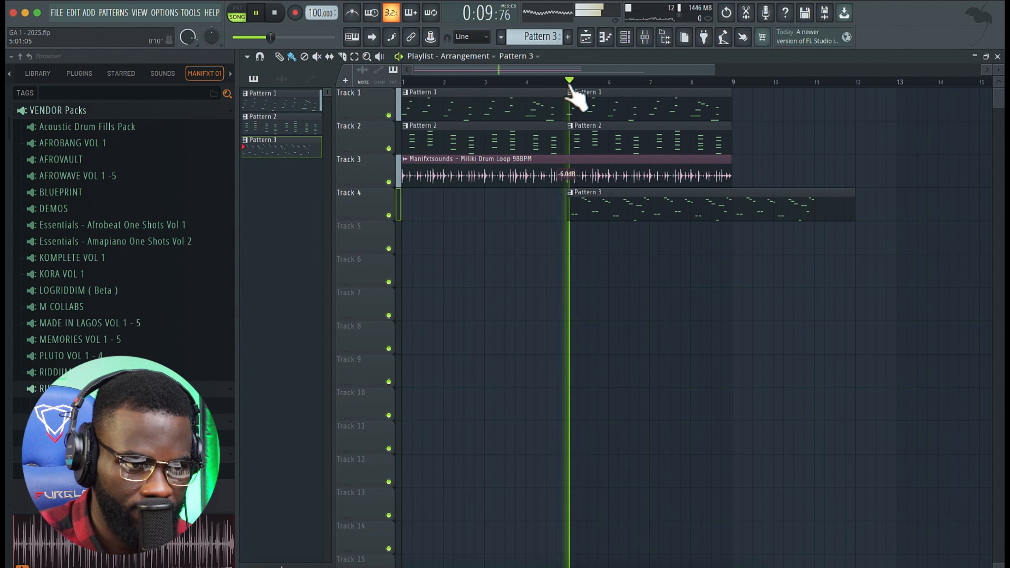
- Duplicate all of Pattern 3's guitar notes from bars 1 to 6 into bars 7 to 12
{"action": "double_click", "coordinate": [678, 202]}
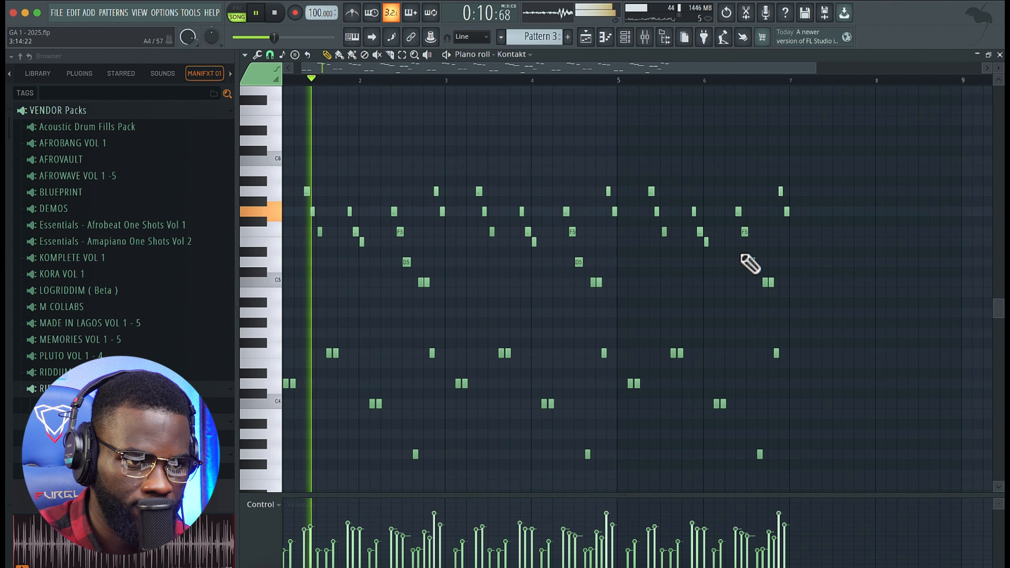
{"action": "key", "text": "ctrl+a"}
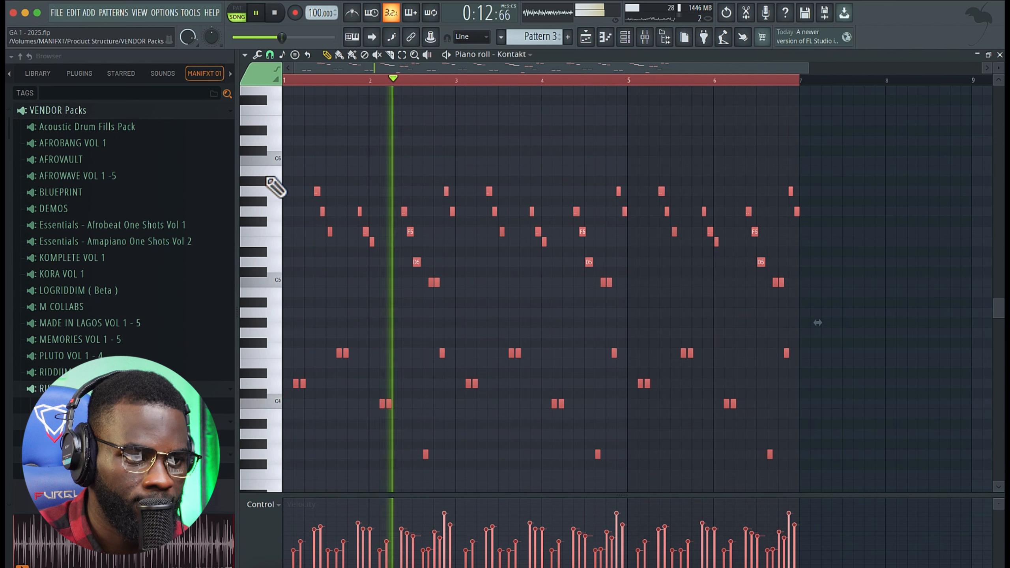
{"action": "key", "text": "ctrl+b"}
{"action": "scroll", "coordinate": [751, 361], "scroll_direction": "down", "scroll_amount": 3}
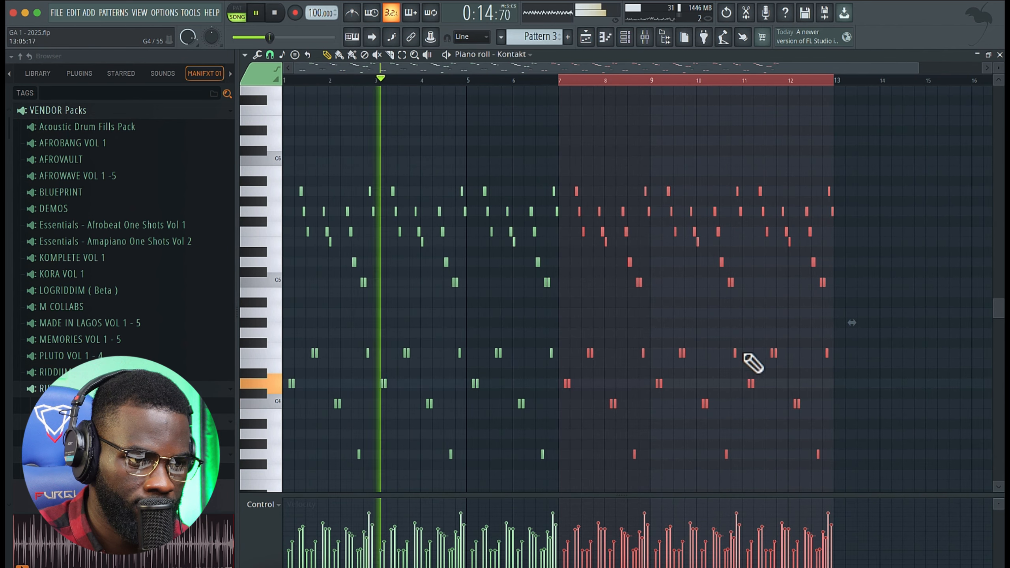
{"action": "scroll", "coordinate": [388, 356], "scroll_direction": "up", "scroll_amount": 3}
{"action": "scroll", "coordinate": [392, 357], "scroll_direction": "up", "scroll_amount": 1}
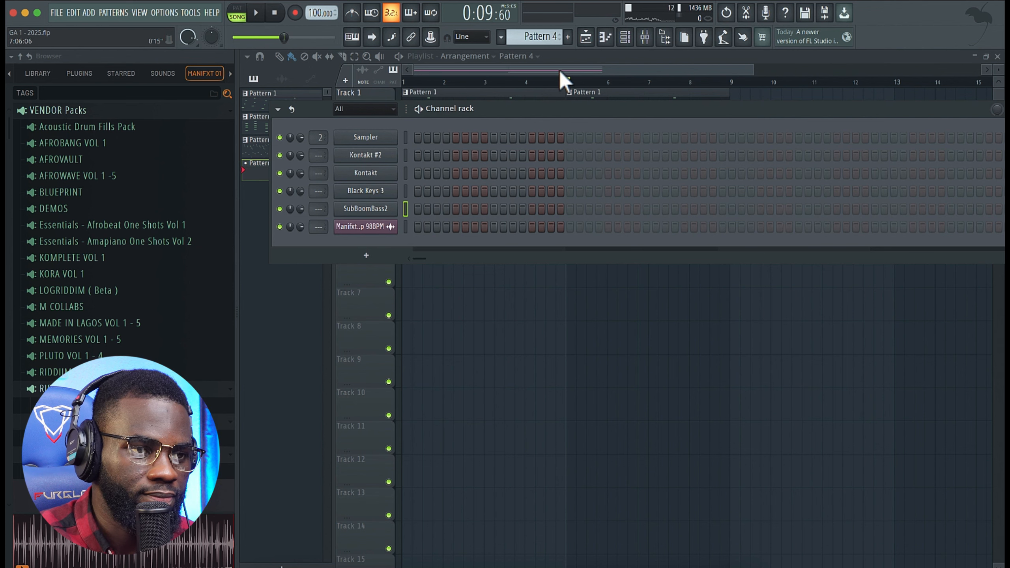
- Record a SubBoomBass2 bass line into Pattern 4 on Track 5, covering bars 1 to 8 of the arrangement
{"action": "left_click", "coordinate": [443, 82]}
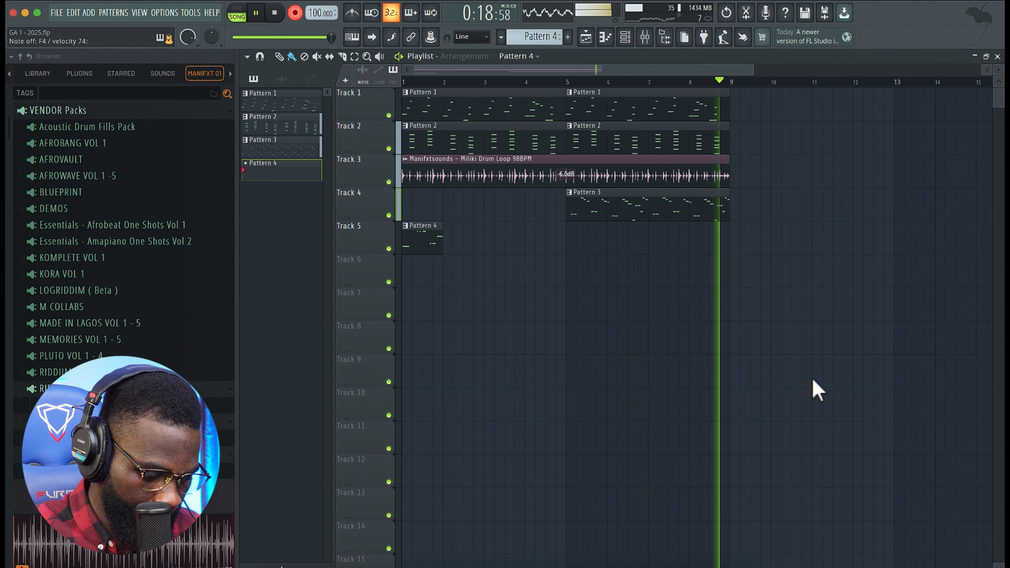
{"action": "key", "text": "space"}
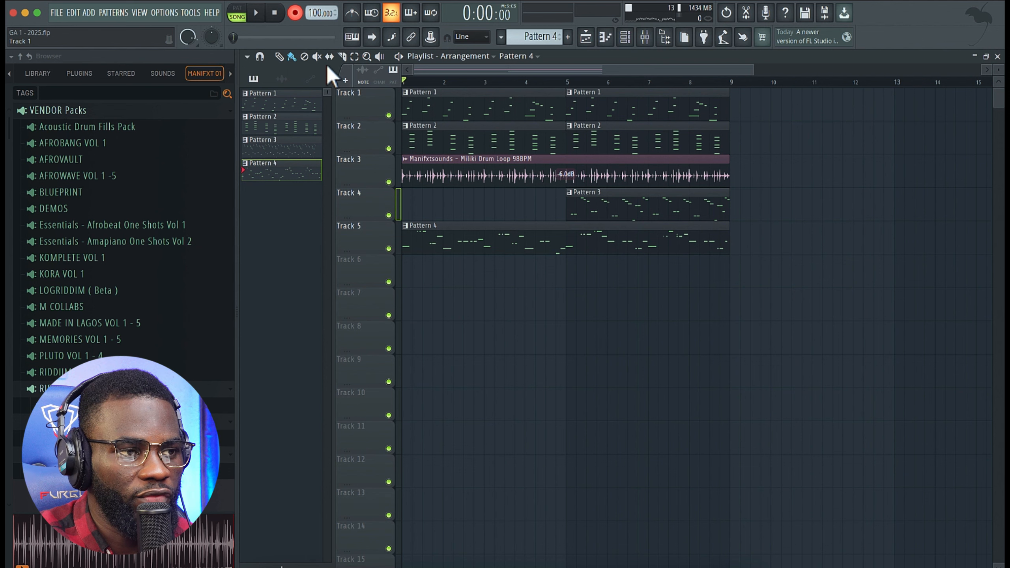
- Open Pattern 4's SubBoomBass2 notes for editing, play them back and select the opening G4 note in bar 1
{"action": "double_click", "coordinate": [430, 245]}
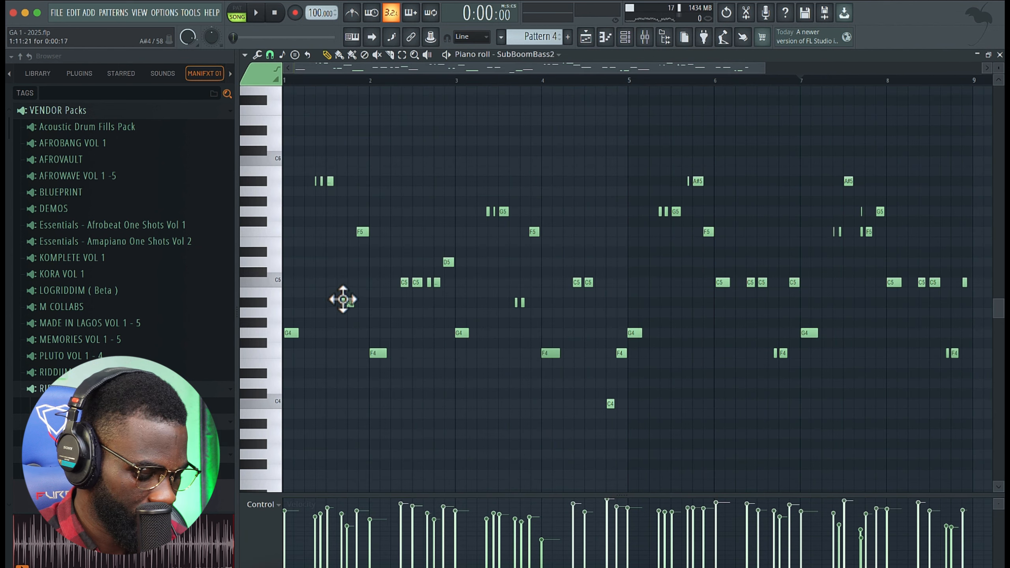
{"action": "key", "text": "space"}
{"action": "scroll", "coordinate": [297, 329], "scroll_direction": "up", "scroll_amount": 5}
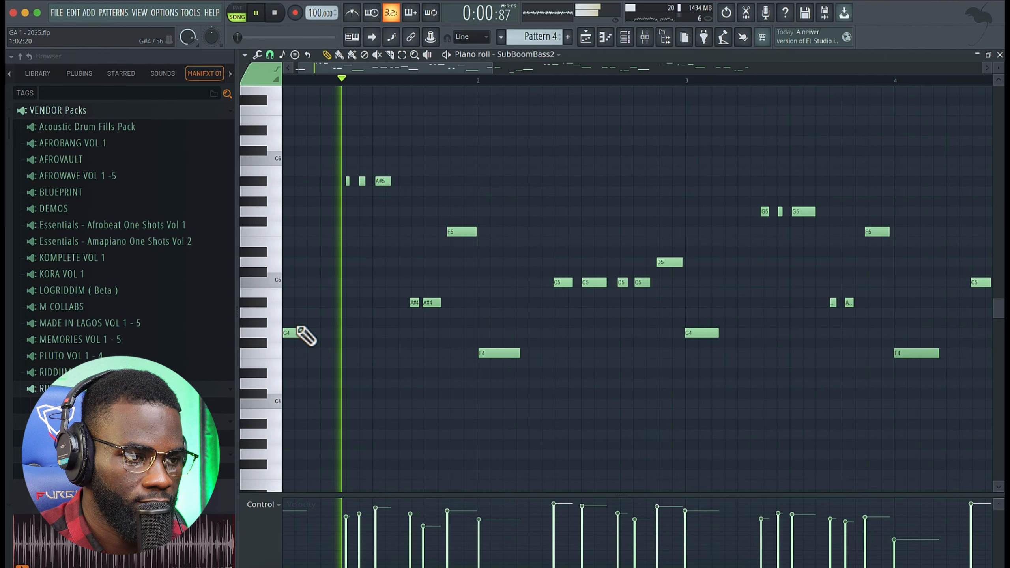
{"action": "left_click_drag", "start_coordinate": [314, 309], "coordinate": [273, 360]}
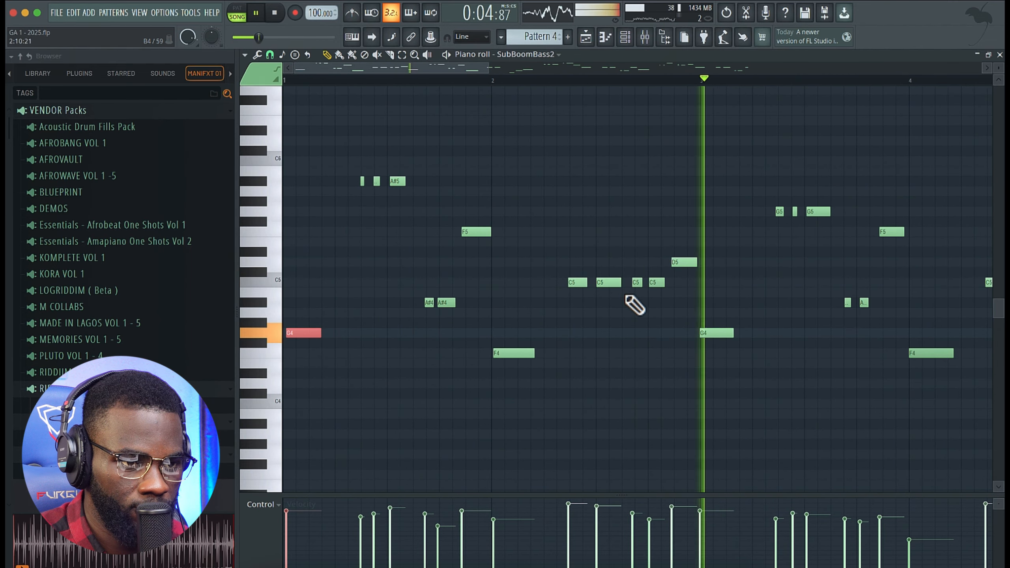
{"action": "scroll", "coordinate": [357, 215], "scroll_direction": "up", "scroll_amount": 4}
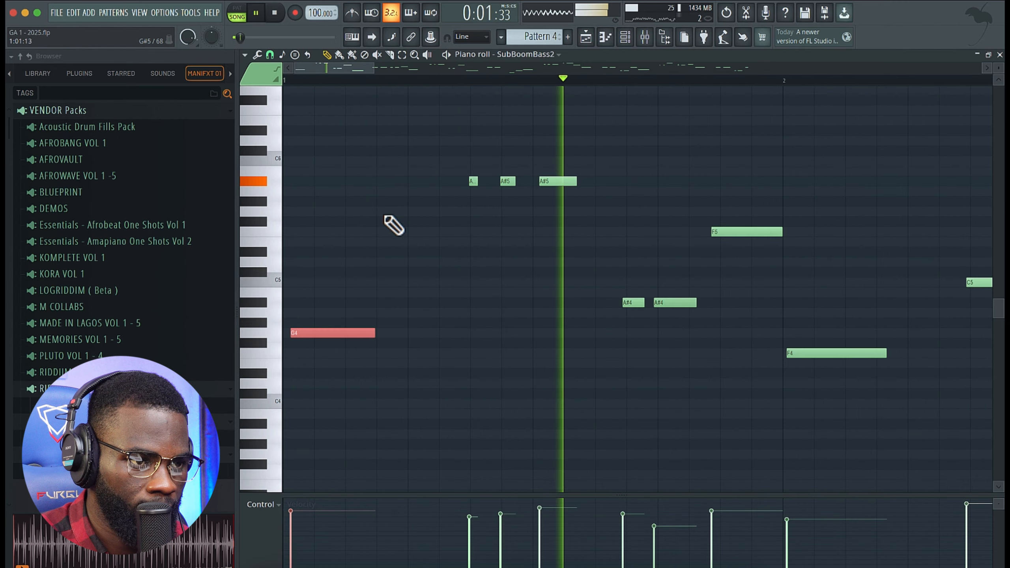
- Shift the three A#5 notes in bar 1 of Pattern 4 together slightly later during playback
{"action": "right_click", "coordinate": [475, 182]}
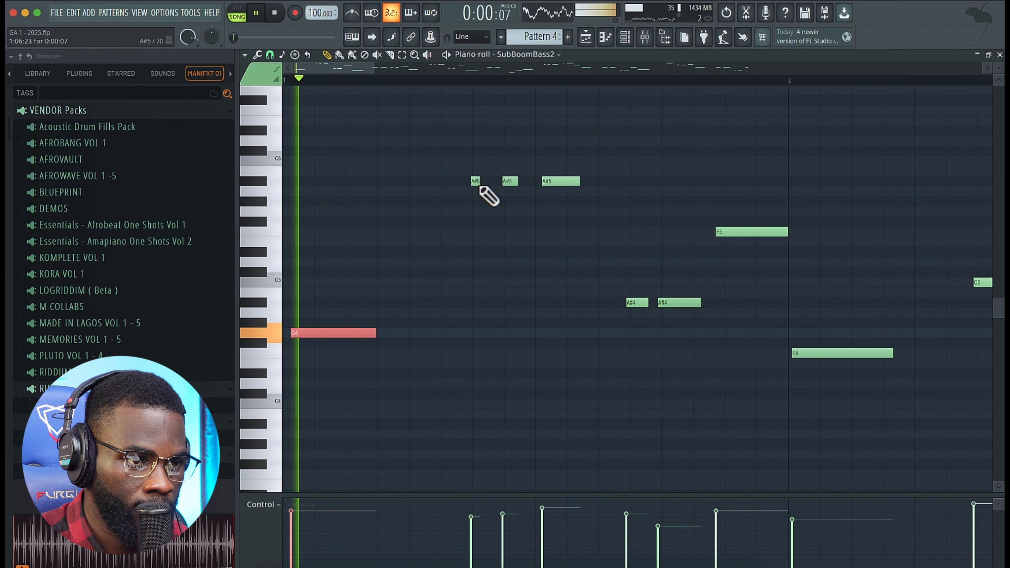
{"action": "left_click_drag", "start_coordinate": [448, 158], "coordinate": [583, 196]}
{"action": "left_click_drag", "start_coordinate": [511, 182], "coordinate": [515, 181]}
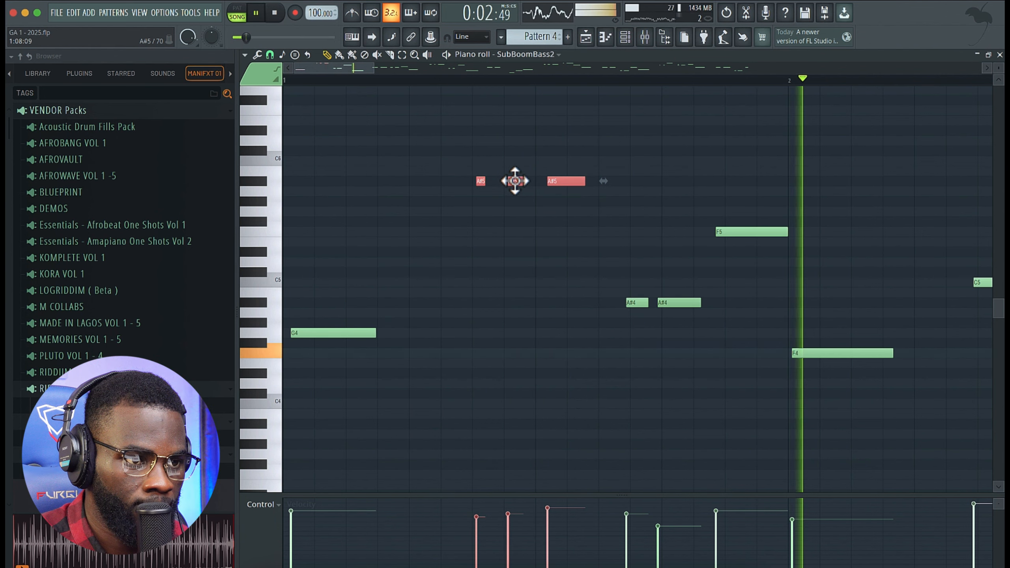
{"action": "left_click", "coordinate": [344, 361]}
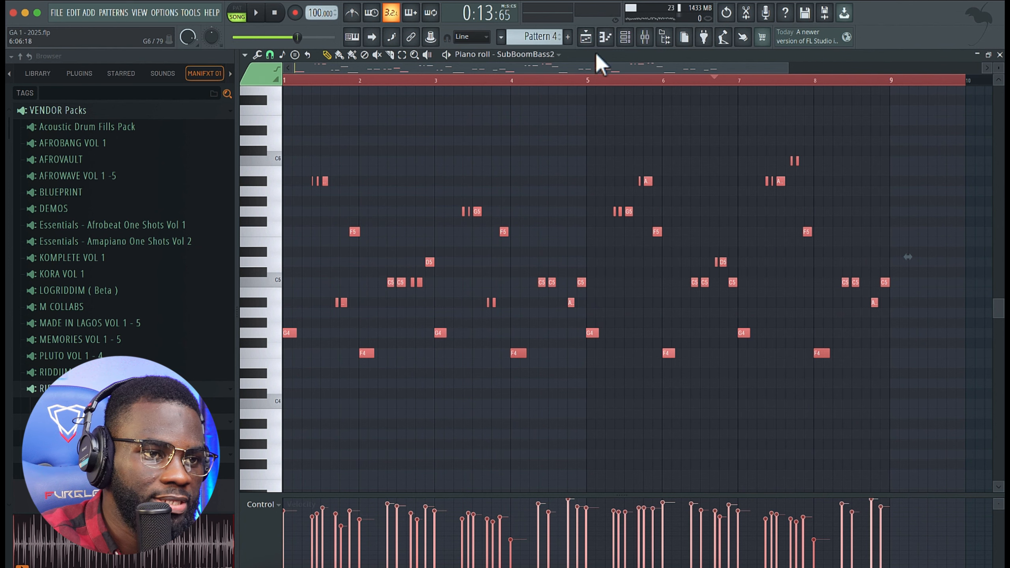
- Return to the playlist and start recording a new part into Pattern 5 from bar 1 on Track 6
{"action": "left_click", "coordinate": [587, 38]}
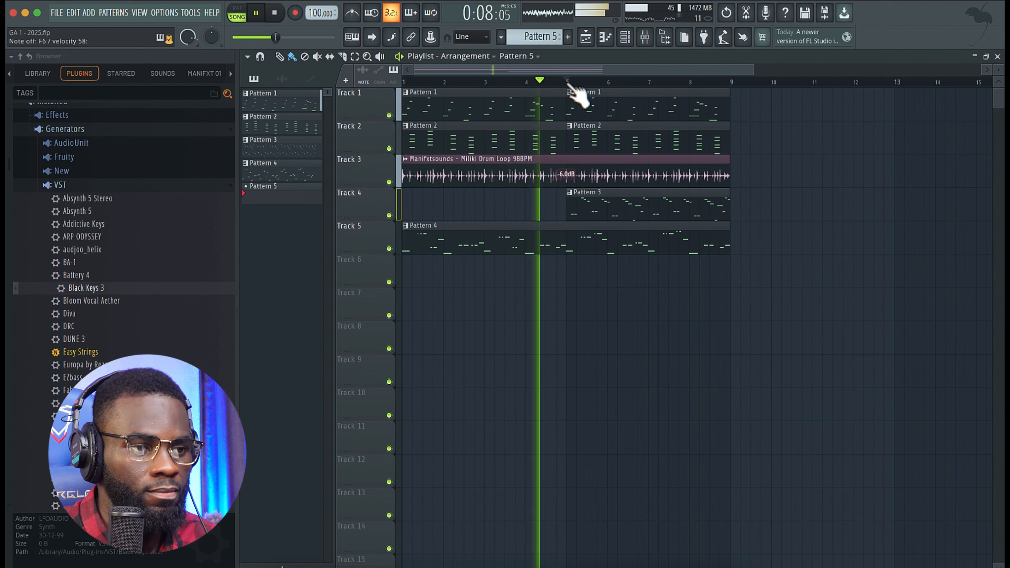
{"action": "key", "text": "r"}
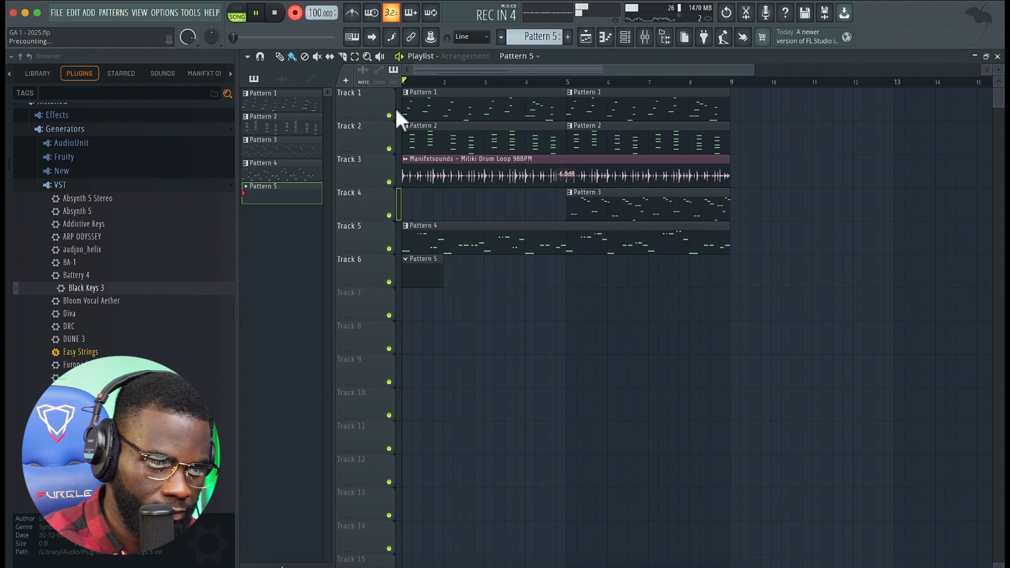